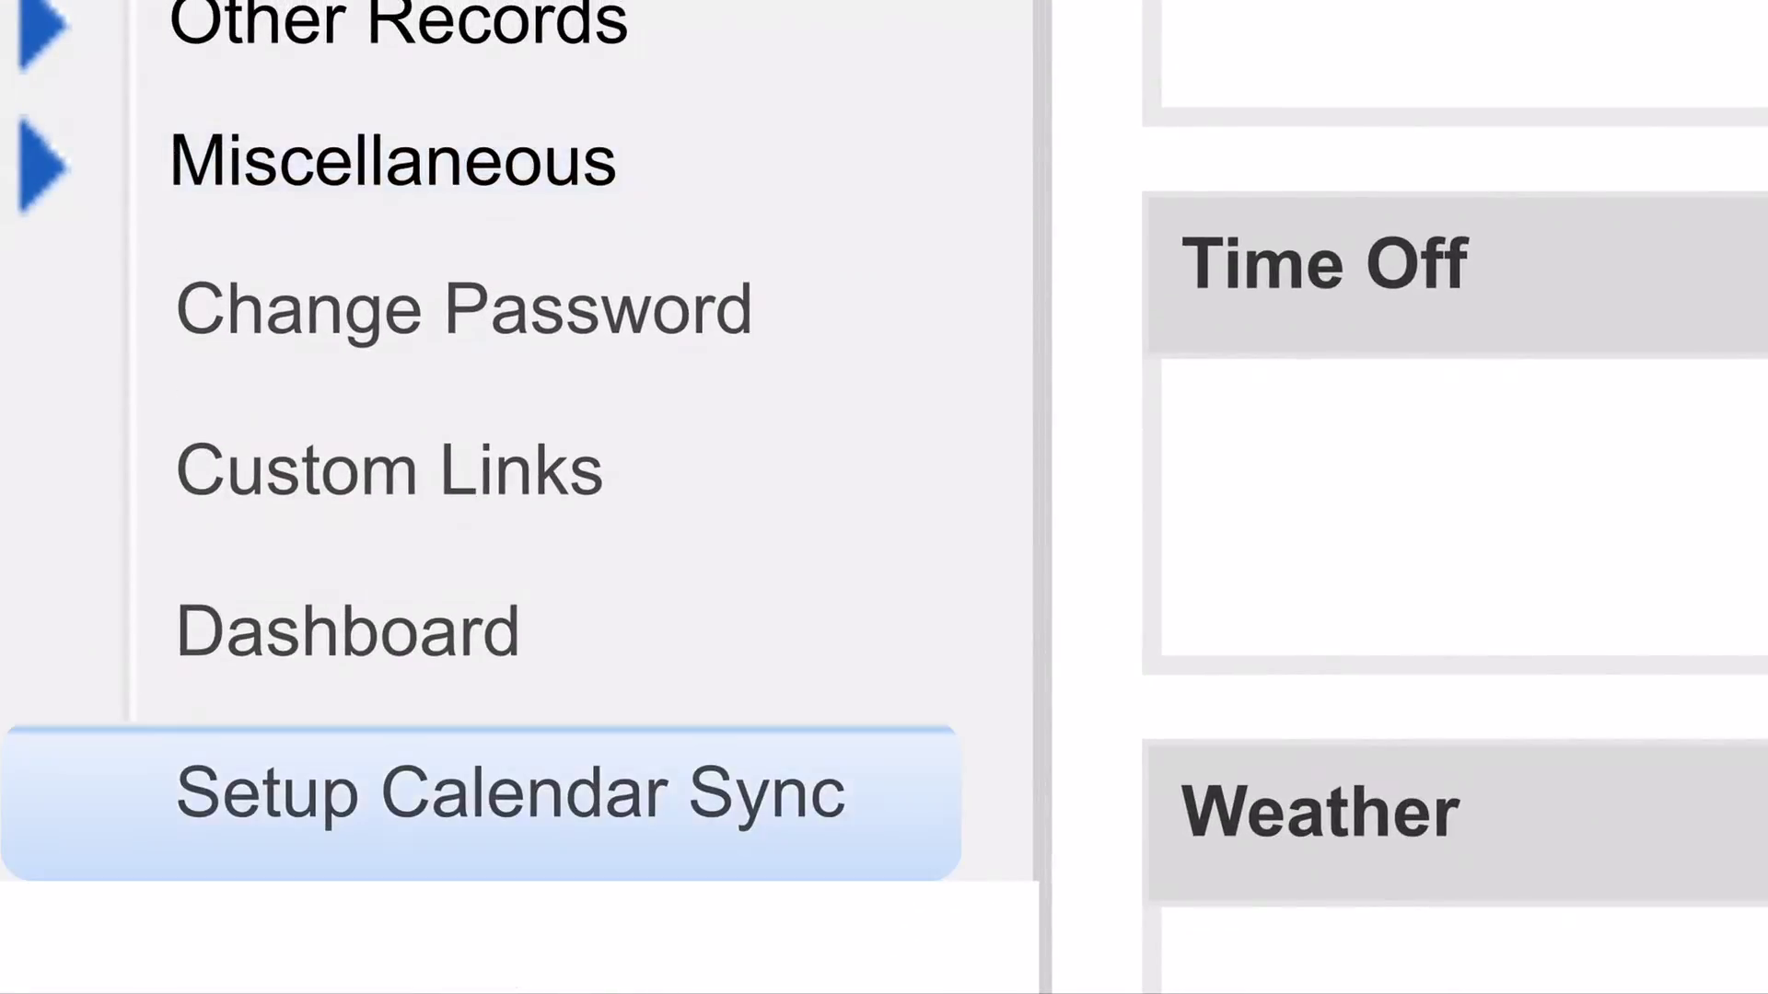
Open Setup Calendar Sync to show the personal calendar feed link and device options
click(414, 792)
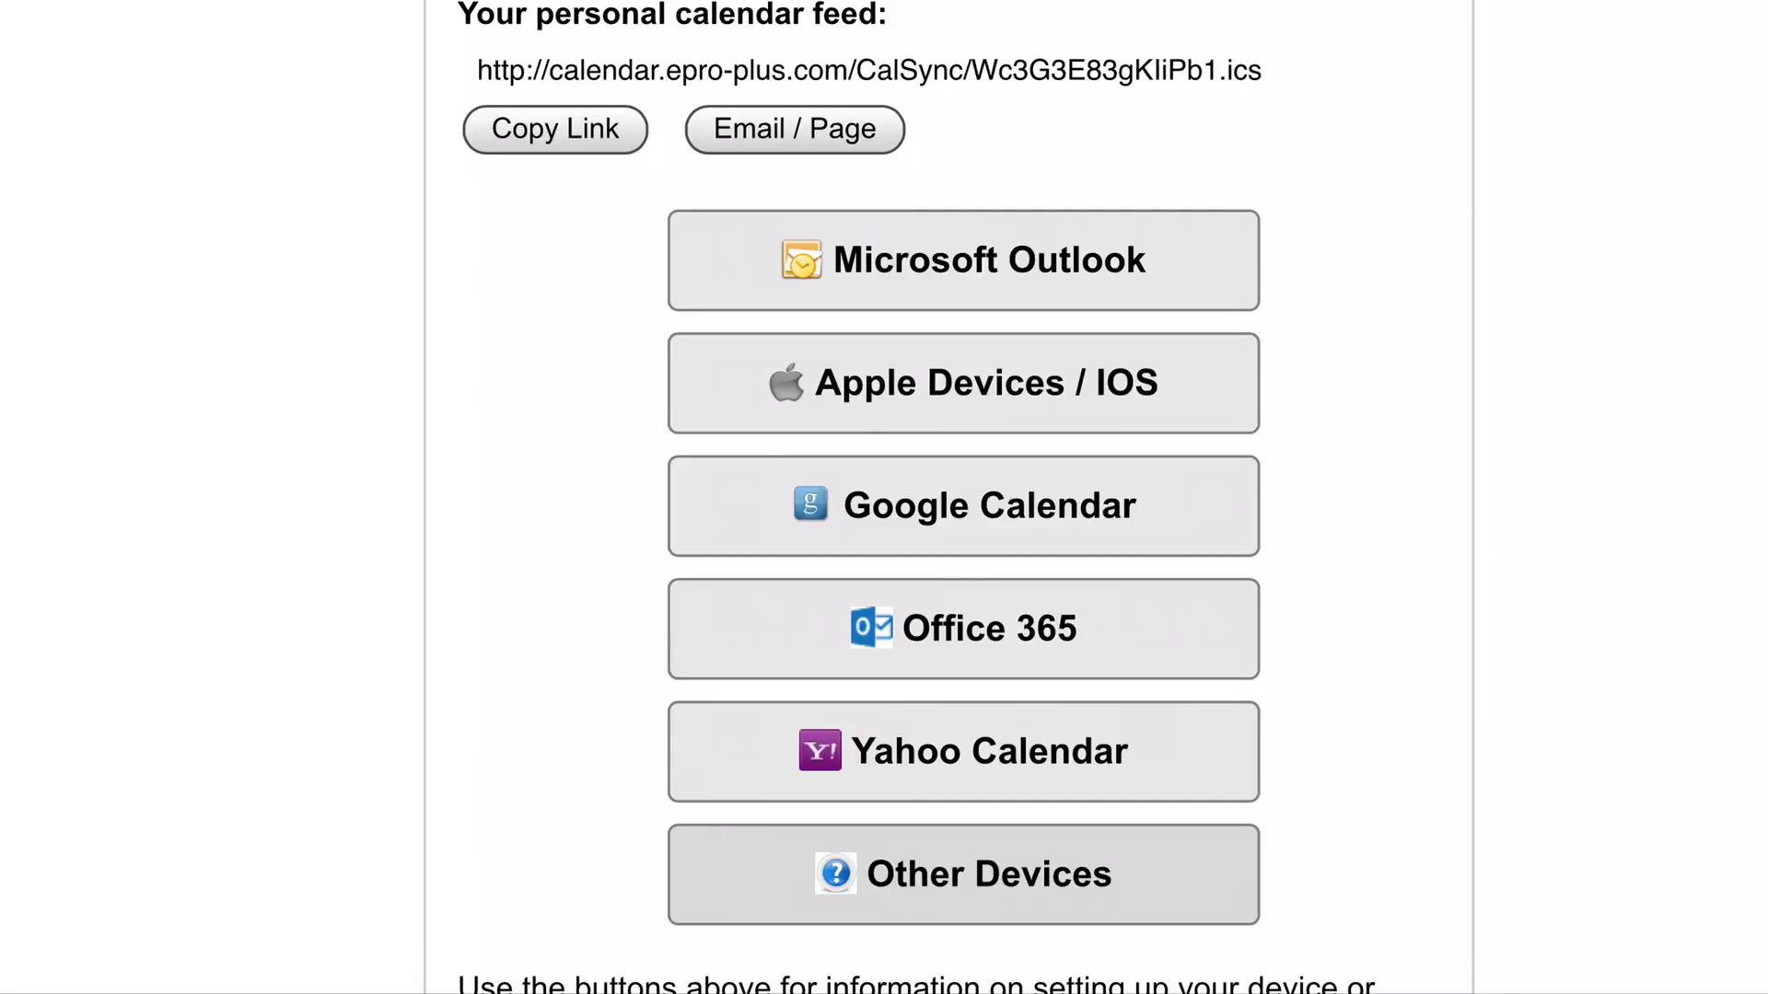
Bring up the Apple Devices / iOS setup instructions for the calendar feed
click(963, 383)
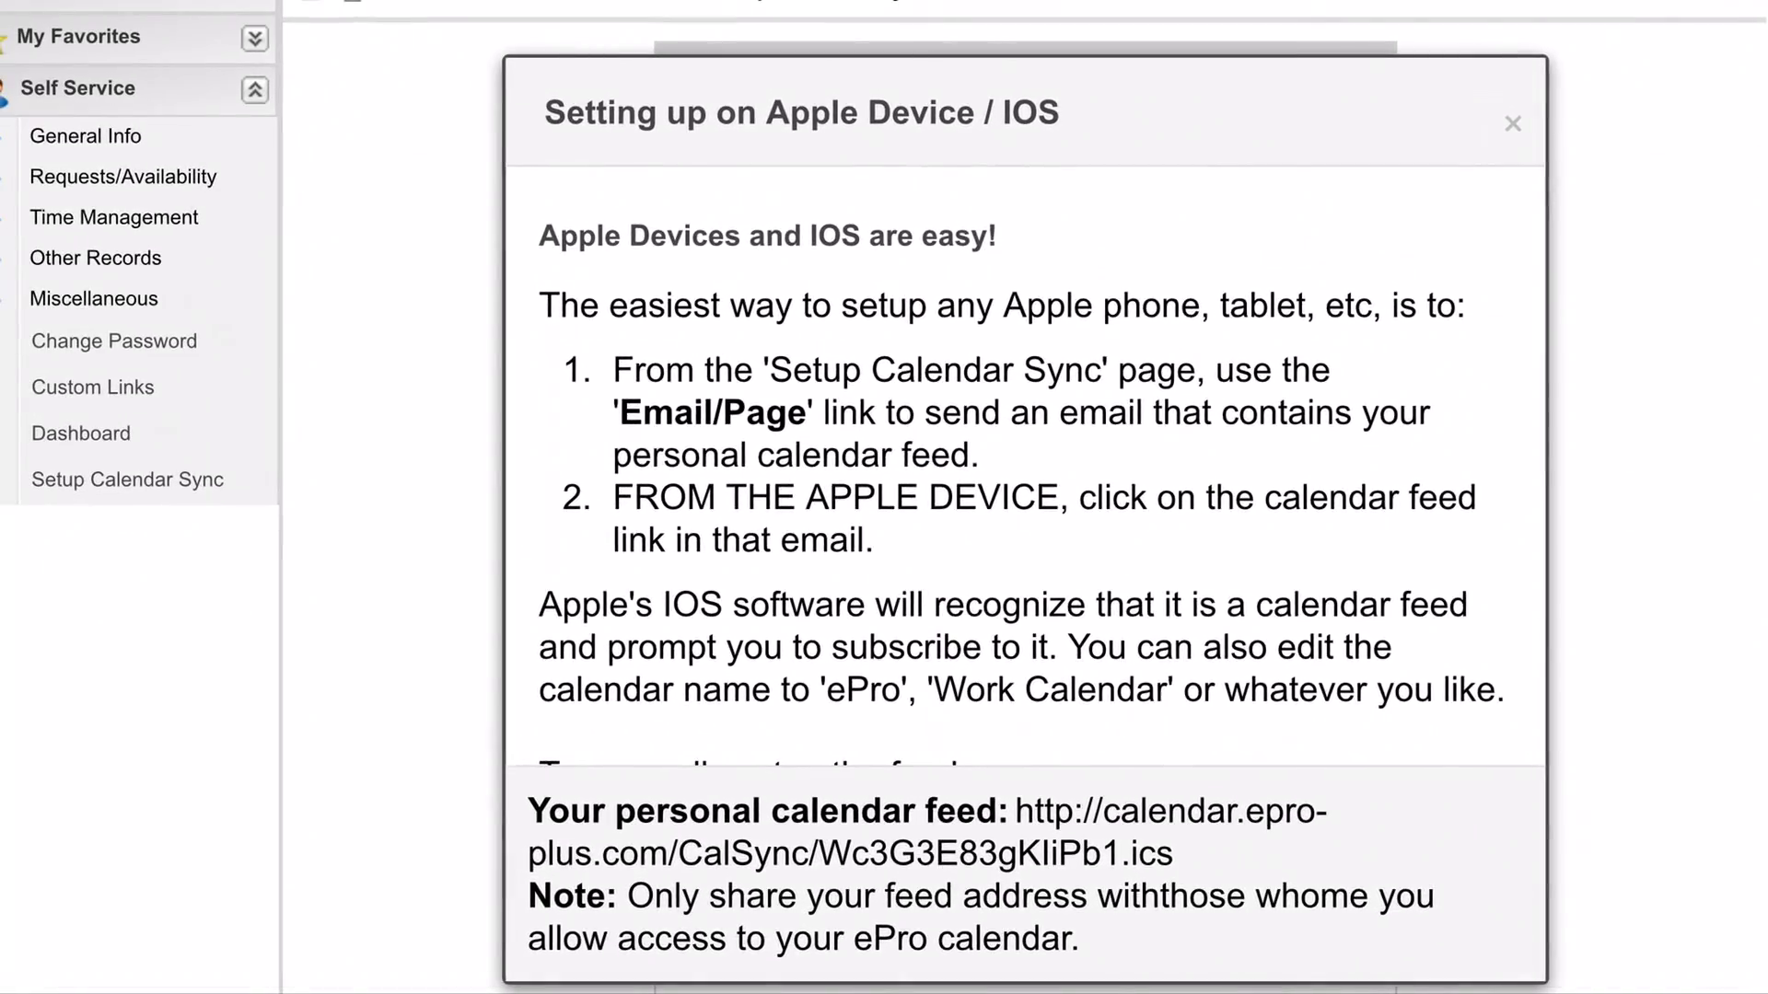
scroll(1022, 483, down, 4)
scroll(1022, 485, down, 5)
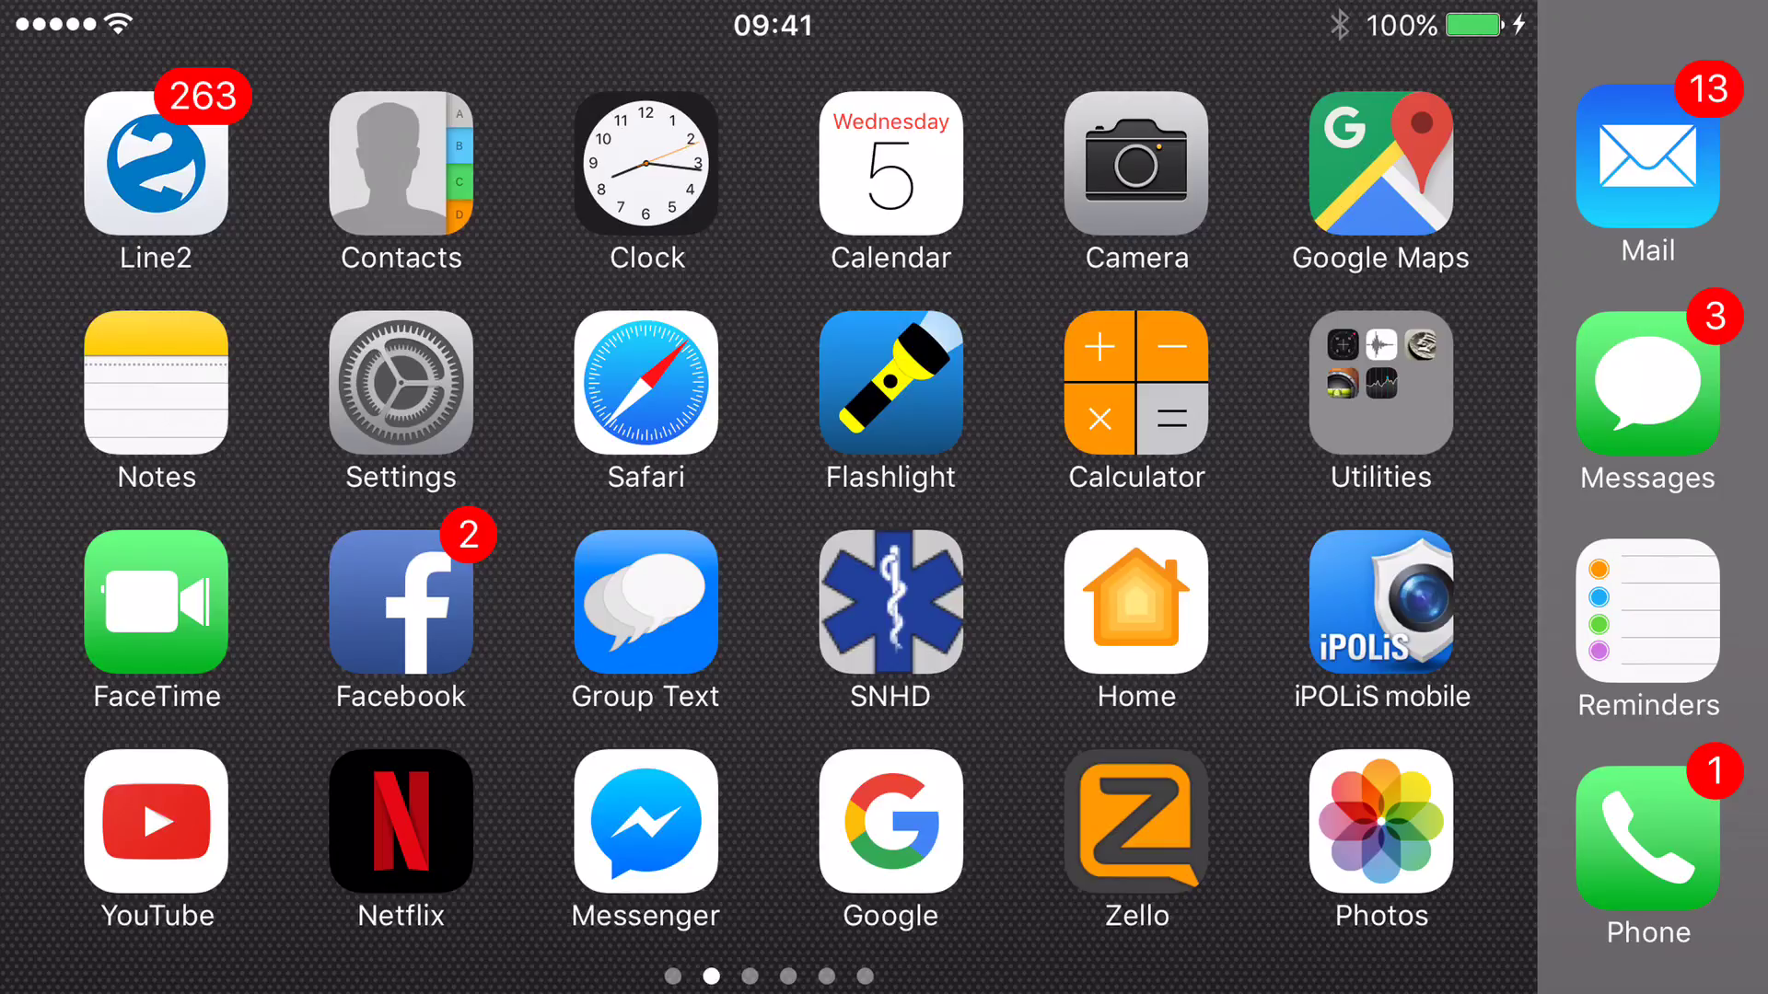
Open Calendar and view the CEVO Driver's Training shift on October 5
click(890, 164)
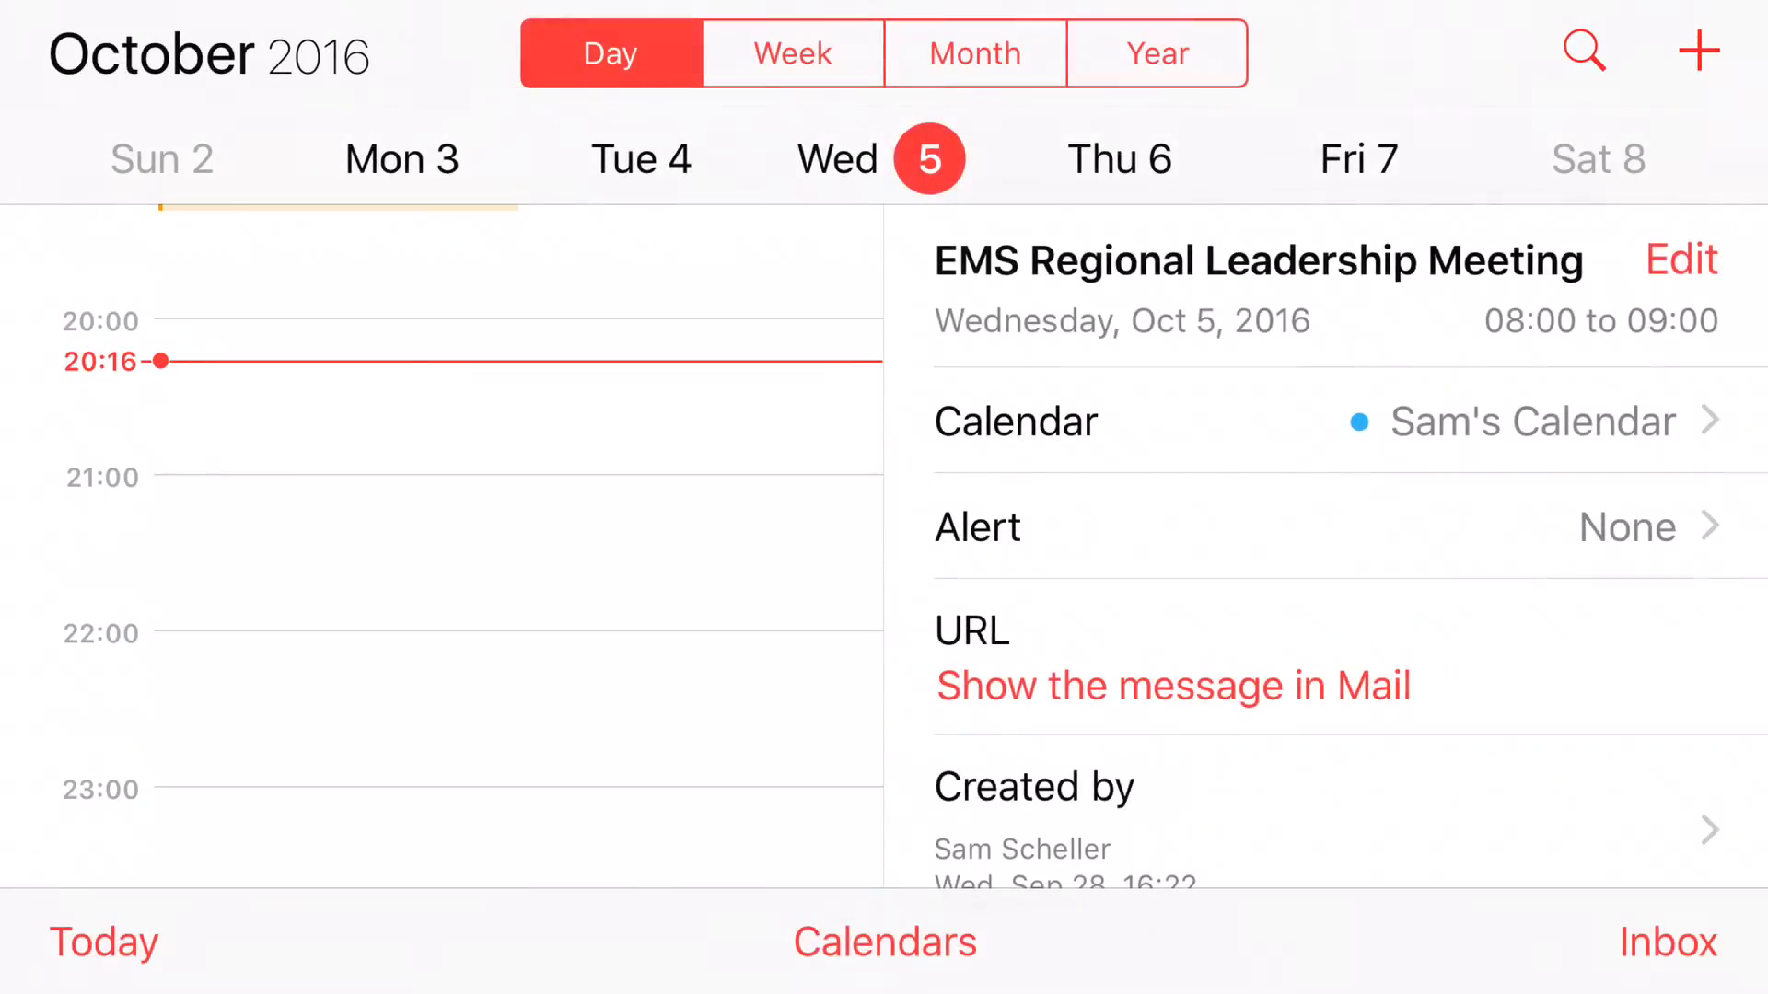
scroll(512, 552, up, 10)
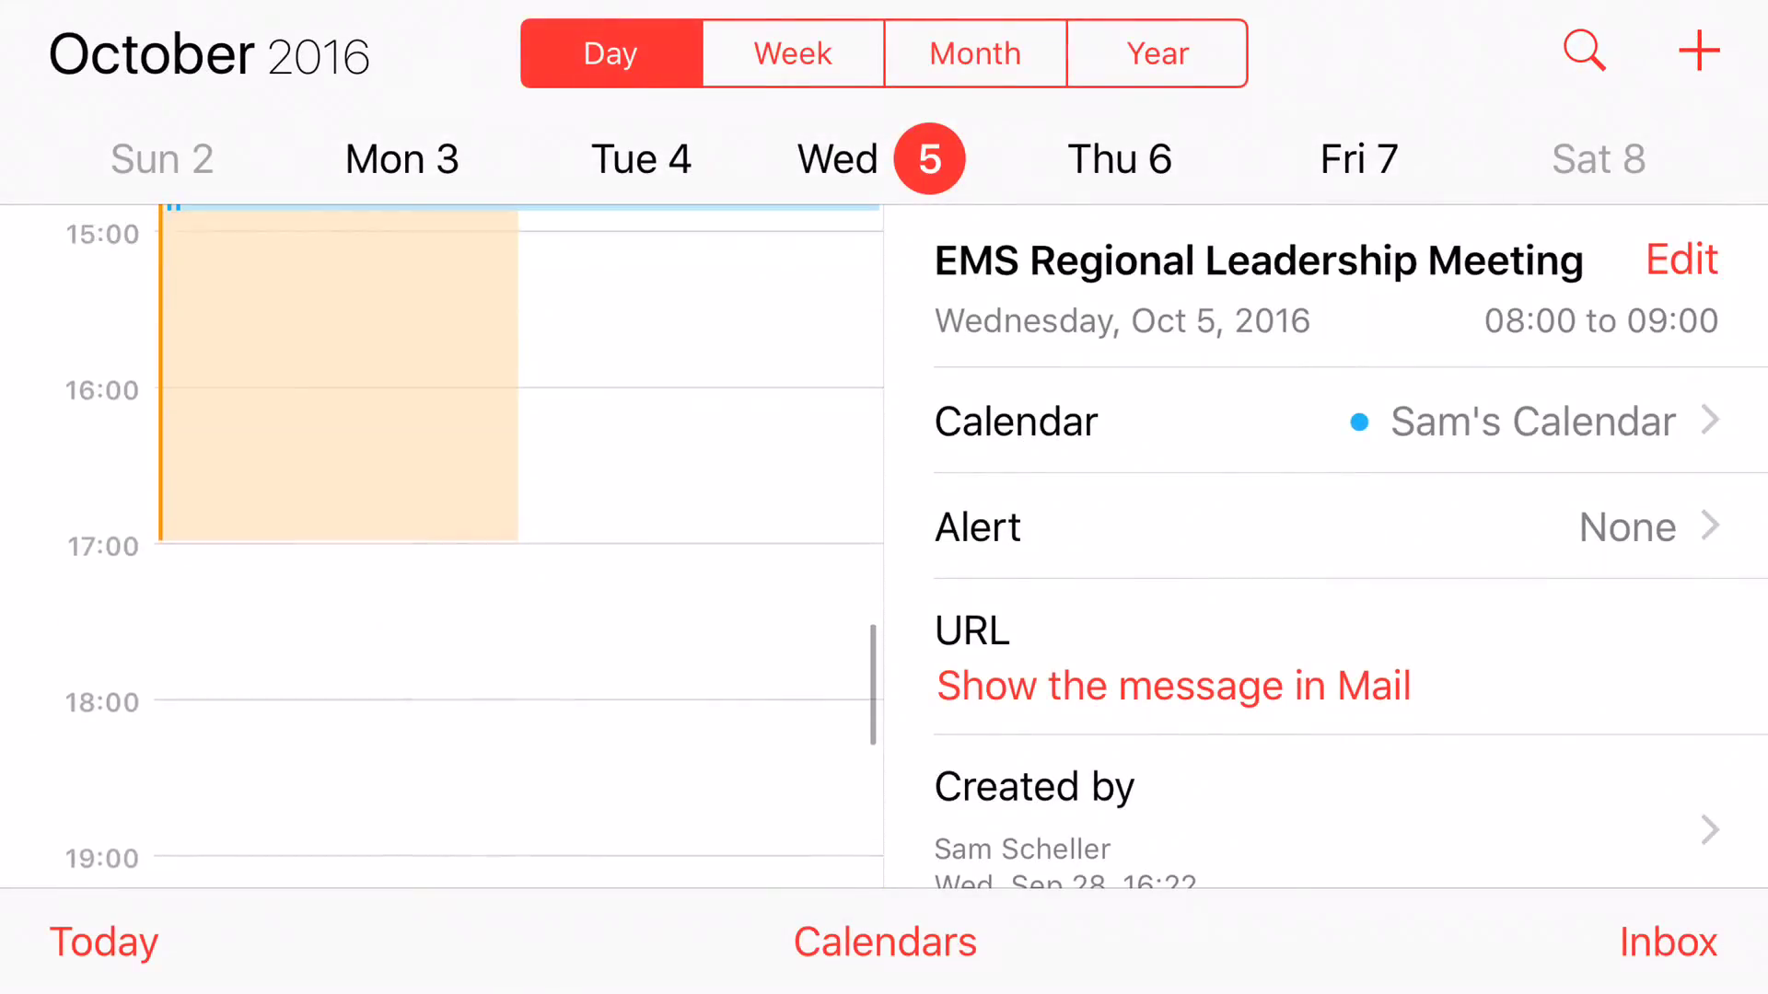
scroll(511, 554, up, 2)
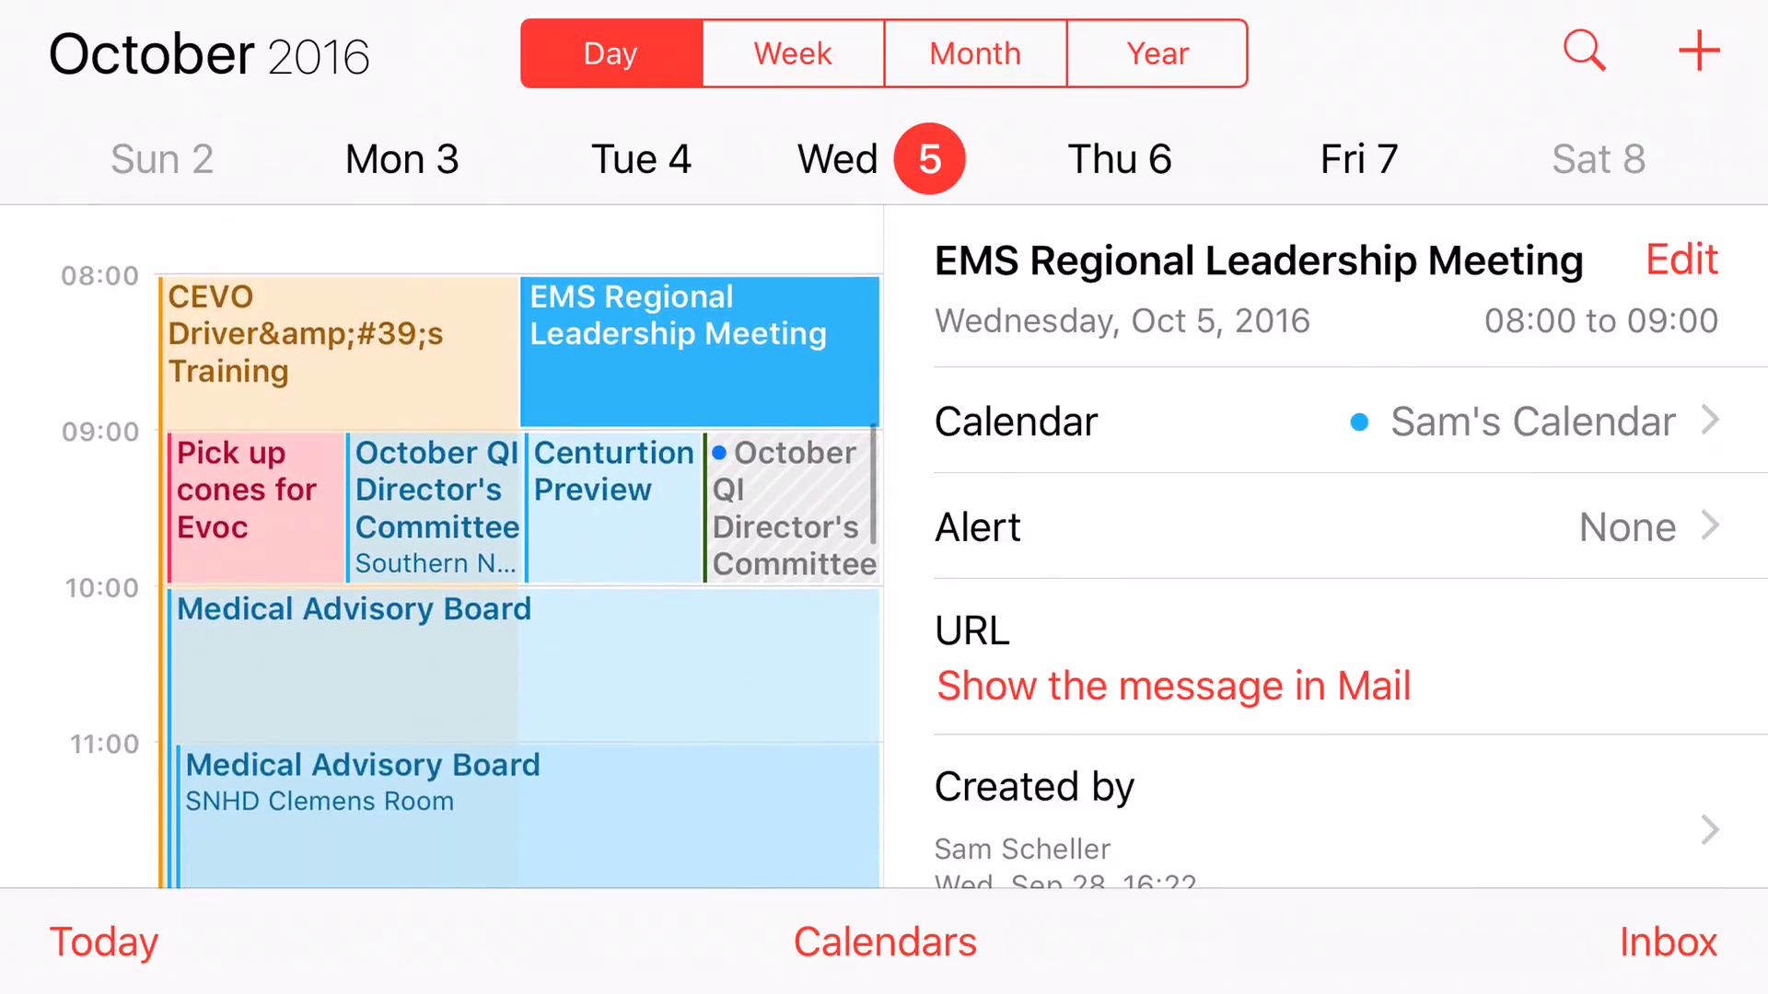
click(339, 249)
scroll(511, 552, up, 2)
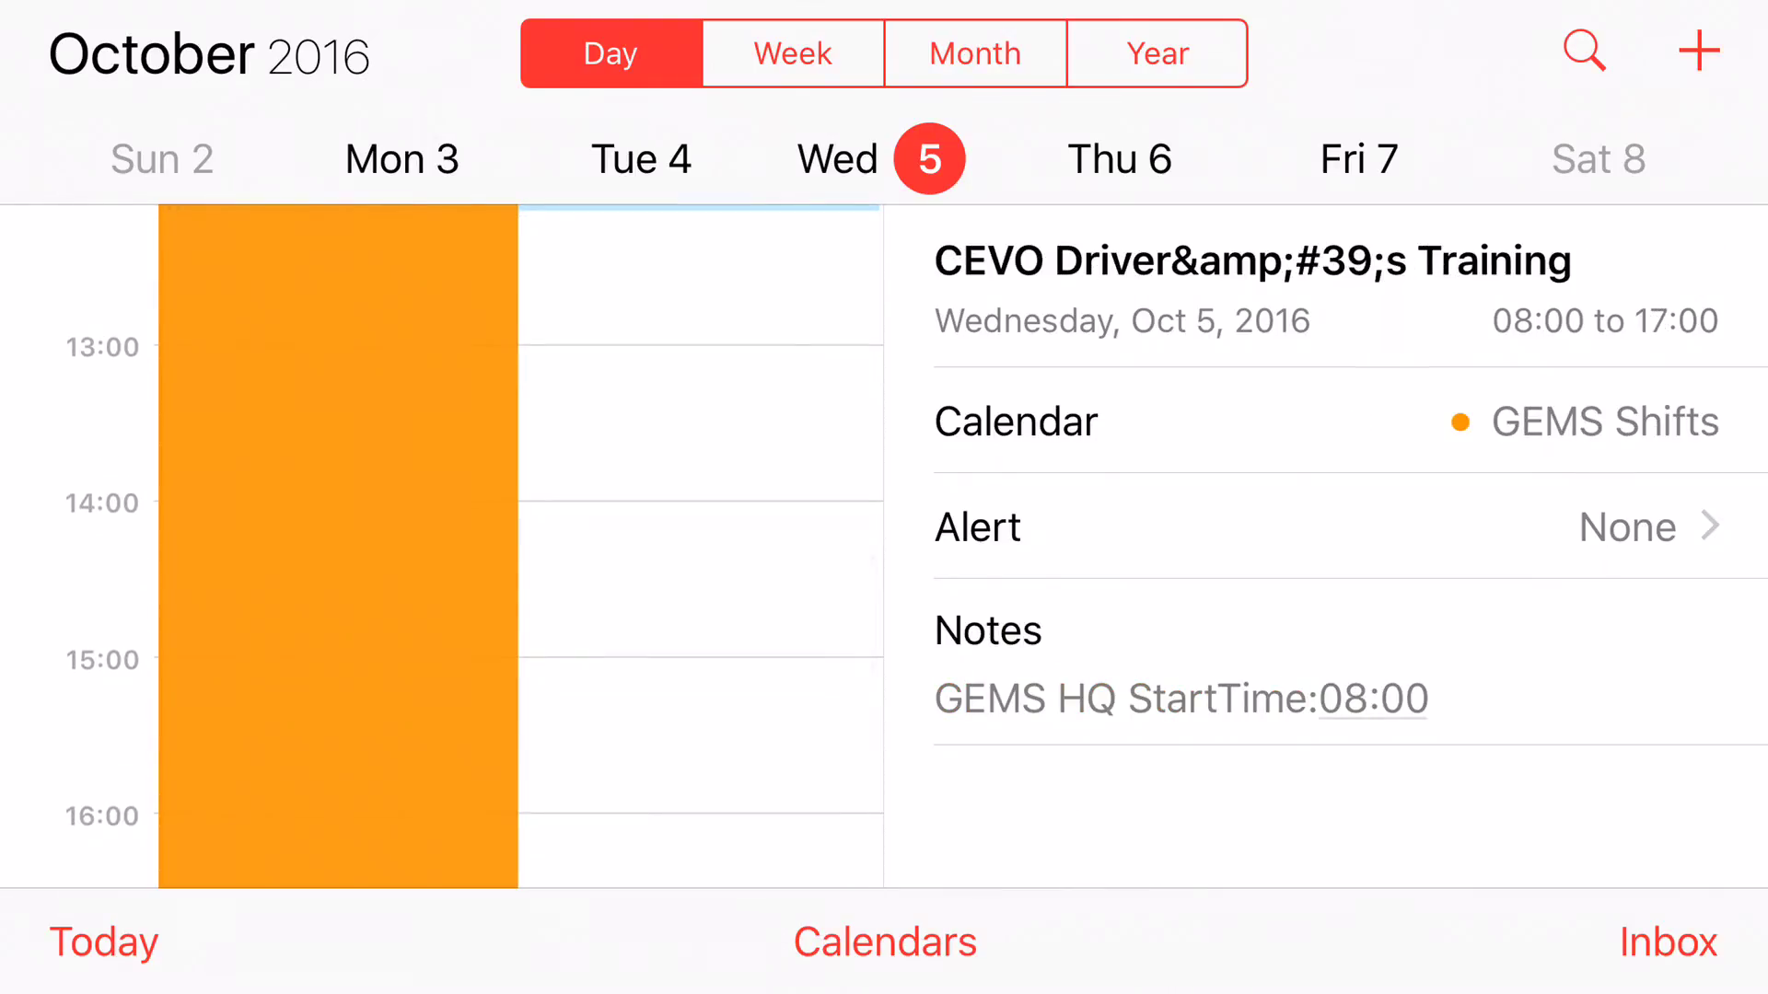
Hide all calendars except GEMS Shifts
click(884, 941)
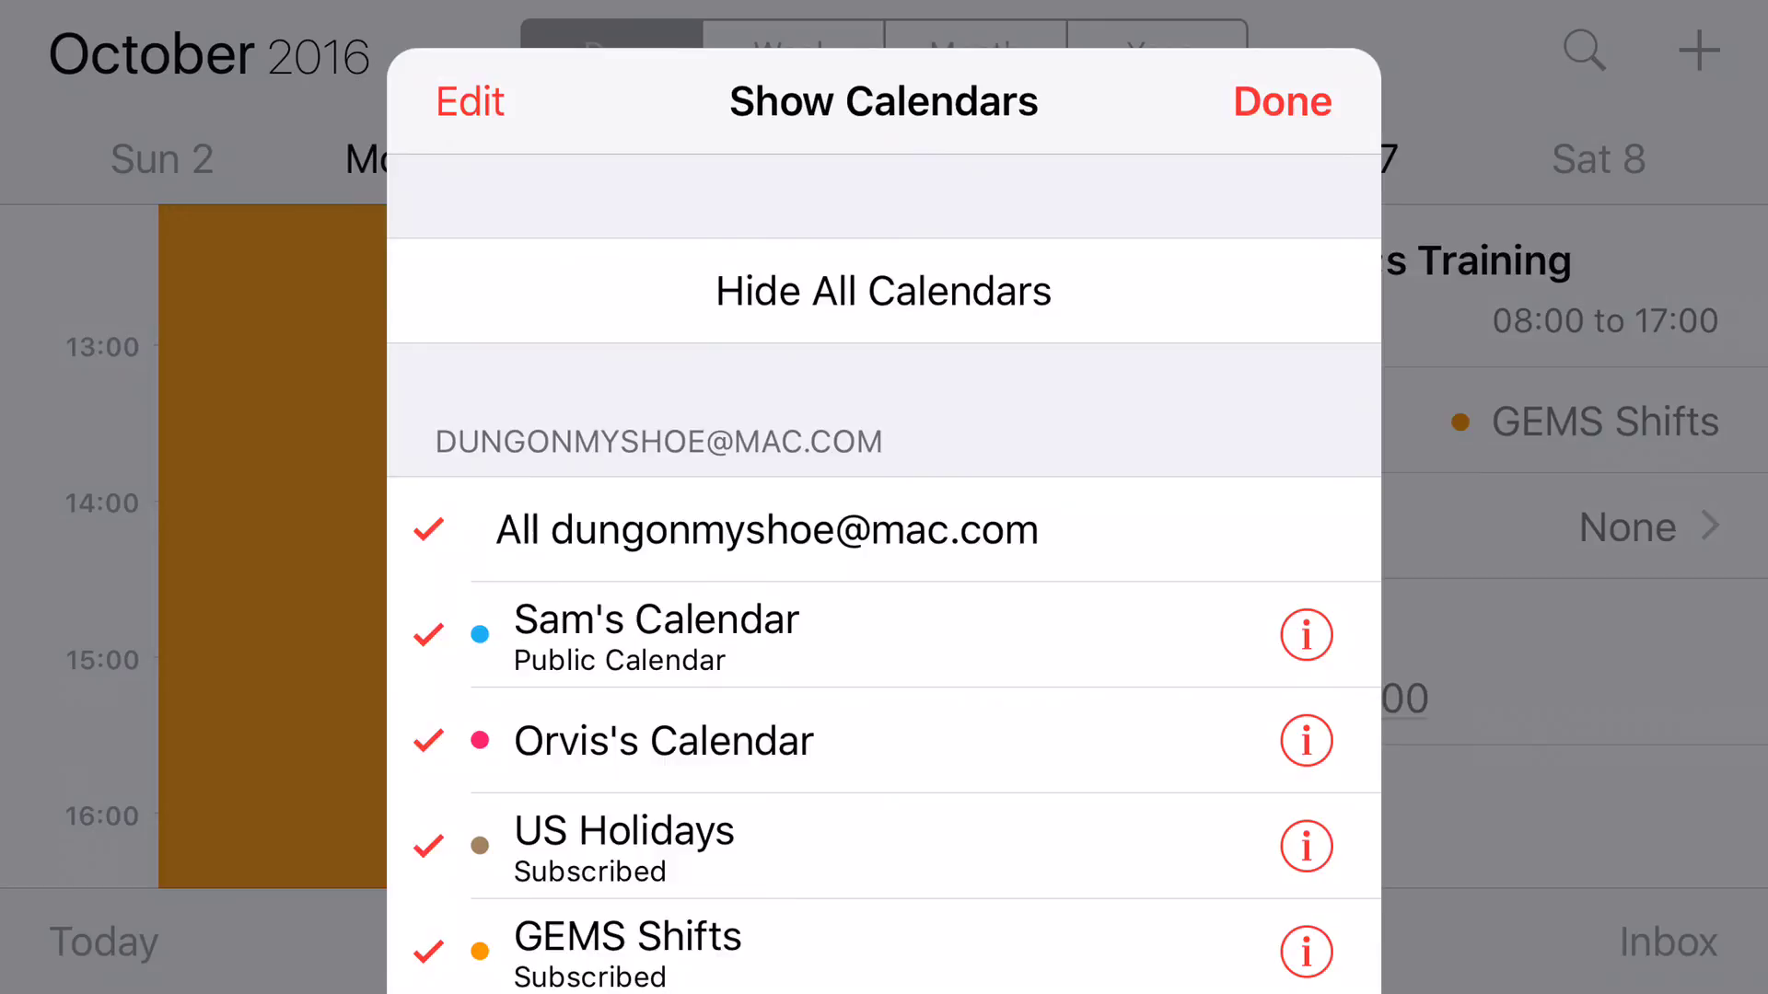
click(884, 290)
scroll(885, 622, down, 3)
click(622, 676)
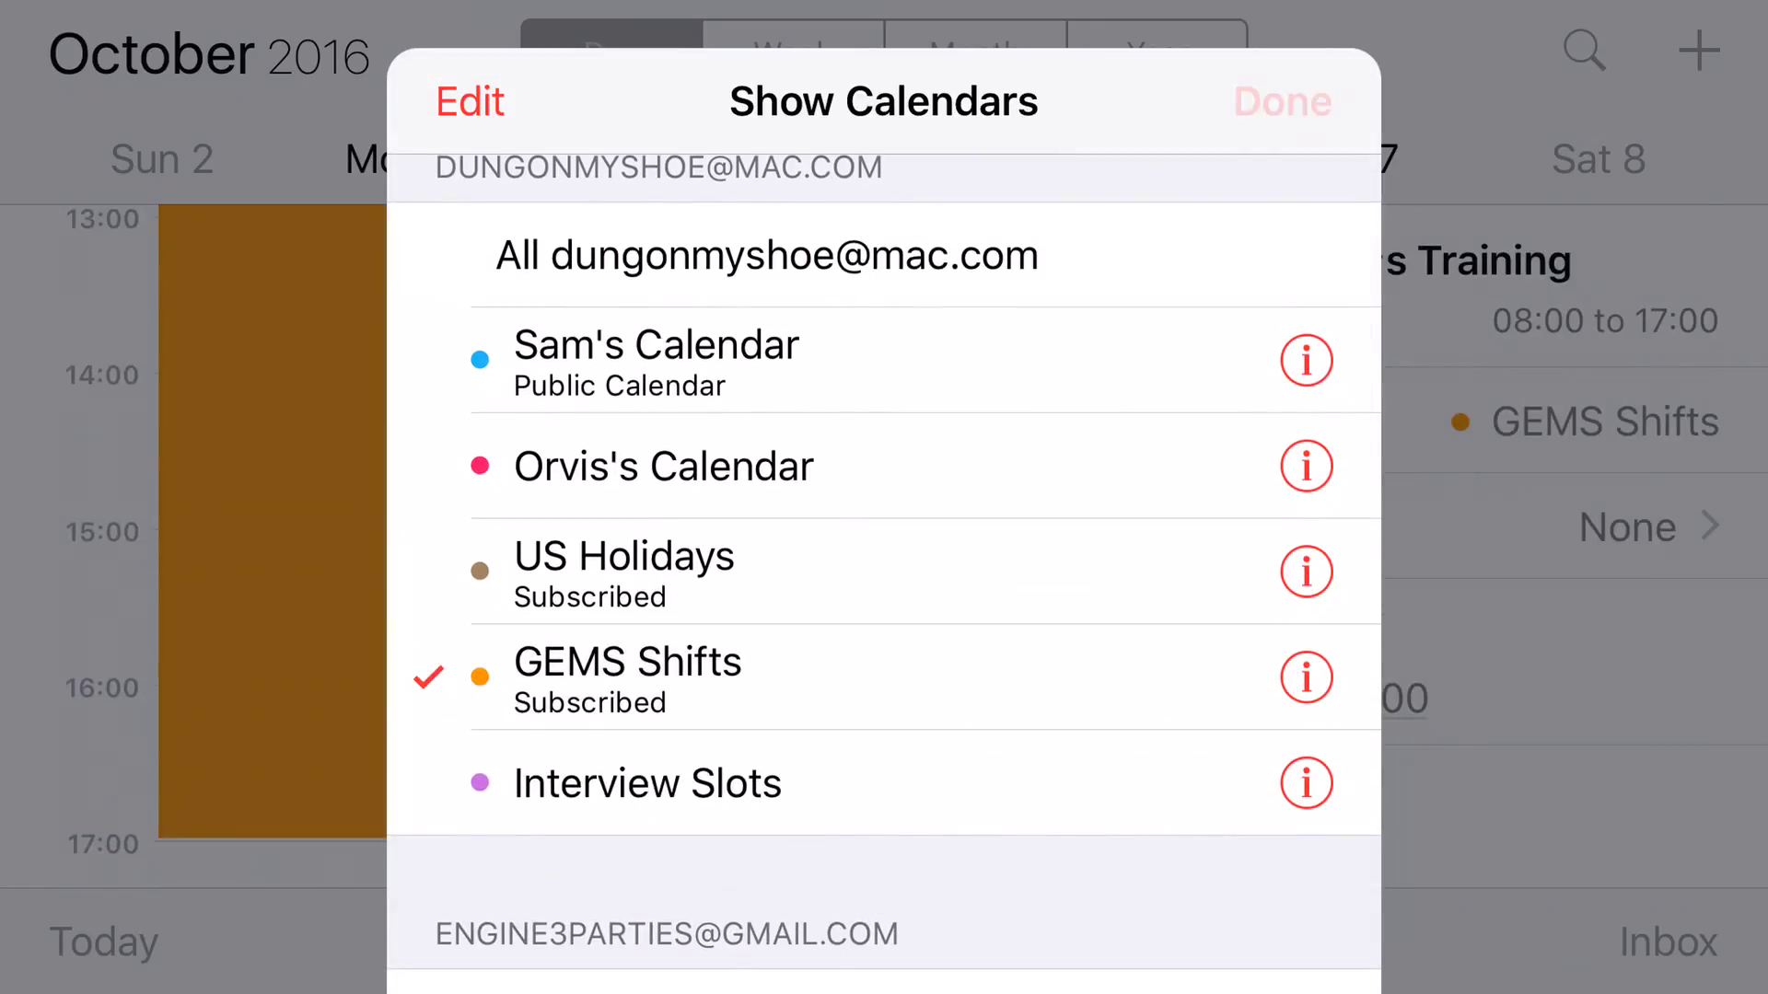
click(1281, 102)
scroll(511, 553, up, 5)
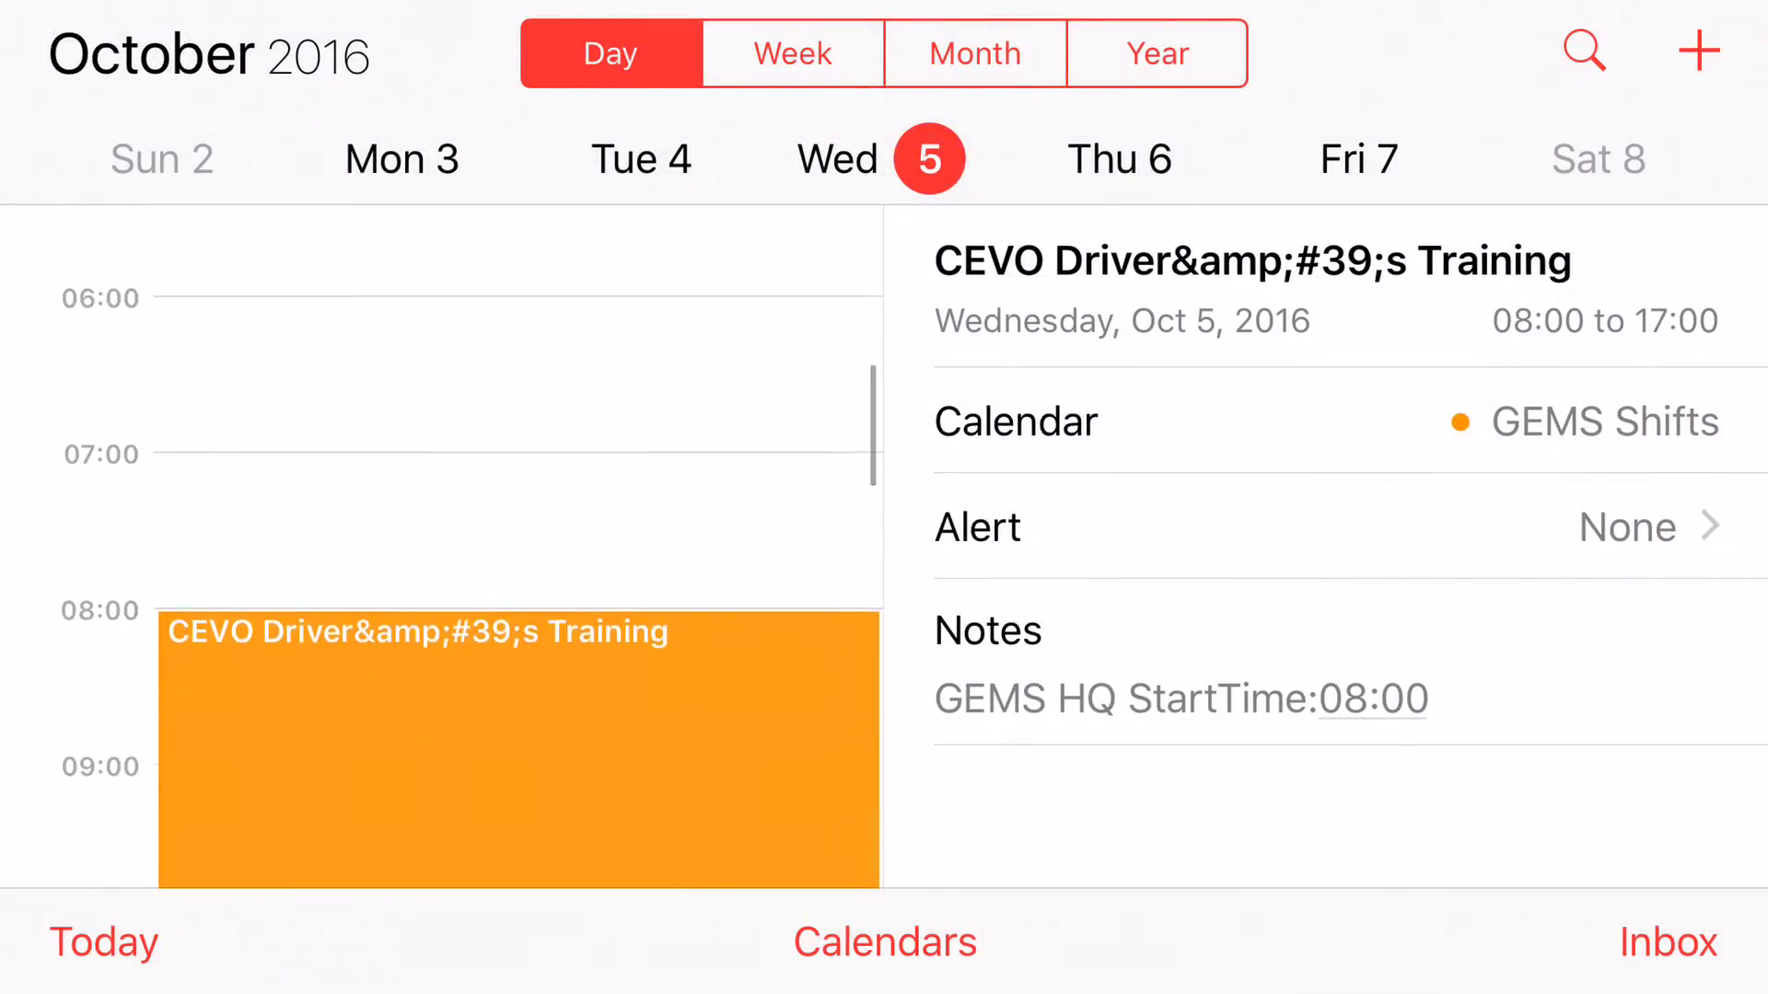
scroll(512, 552, down, 1)
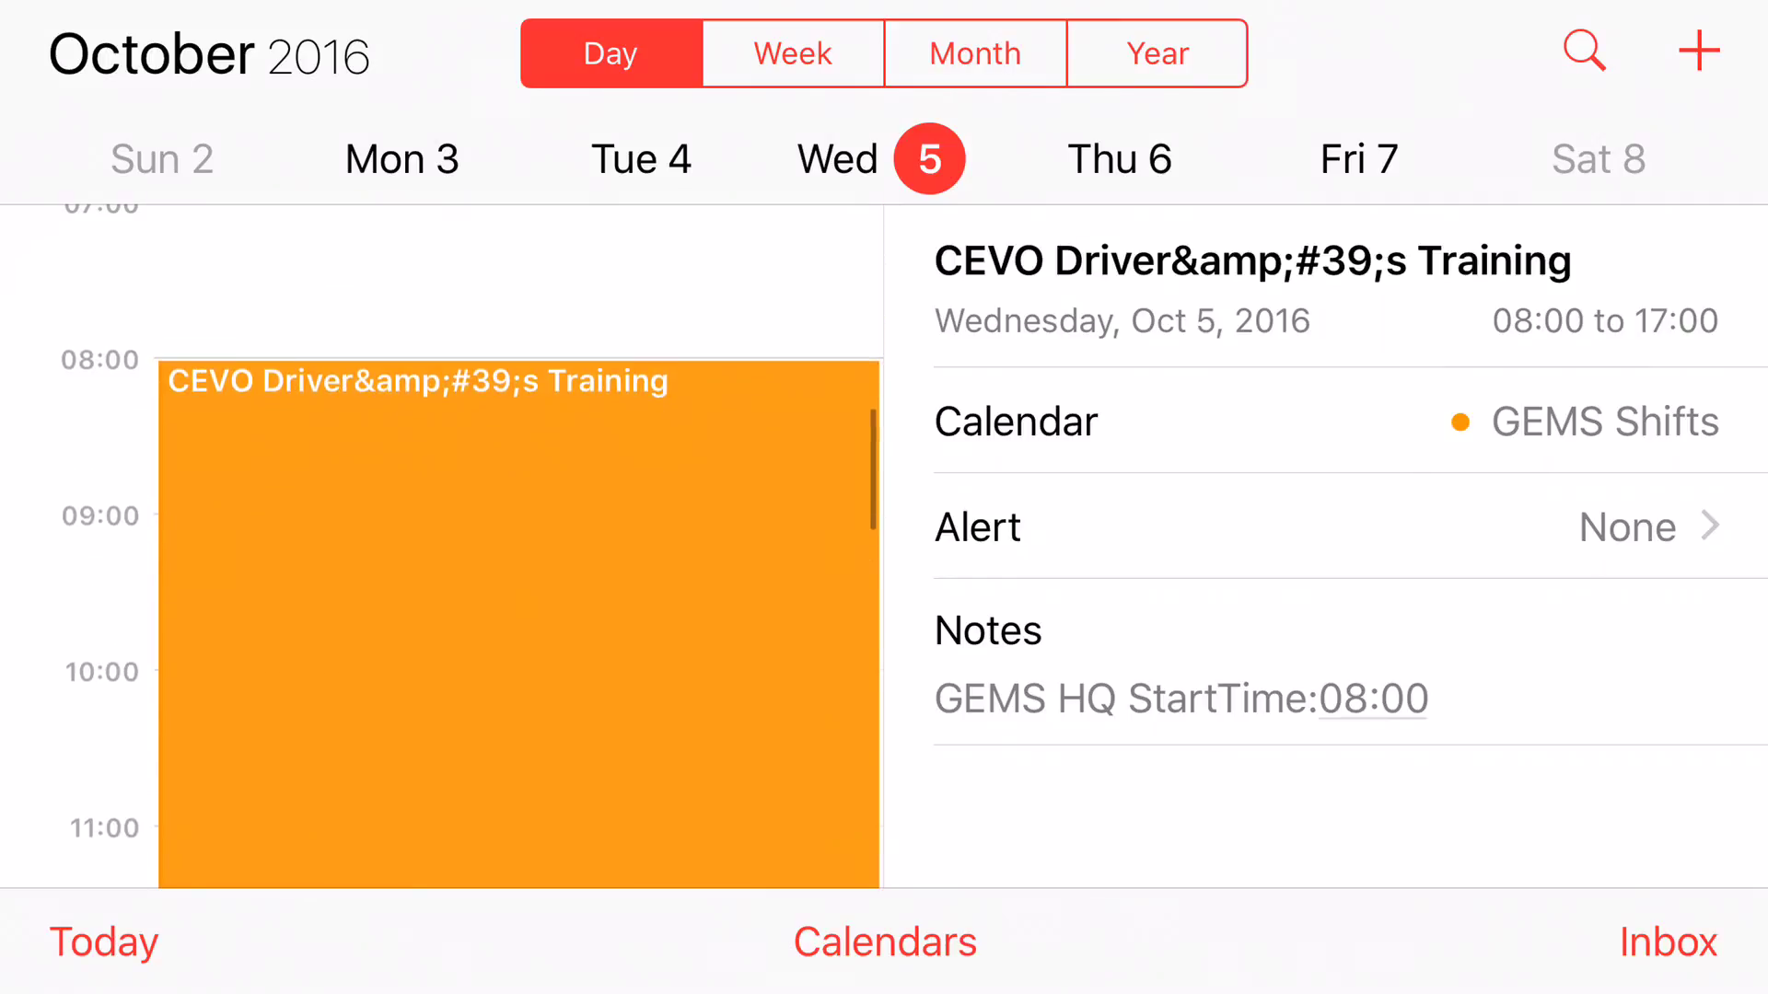
Move to Thursday, October 6 and view its CEVO Driver's Training shift details
mouse_move(276, 621)
mouse_down()
mouse_move(691, 622)
mouse_move(276, 622)
mouse_up()
drag(690, 622, 207, 621)
click(511, 552)
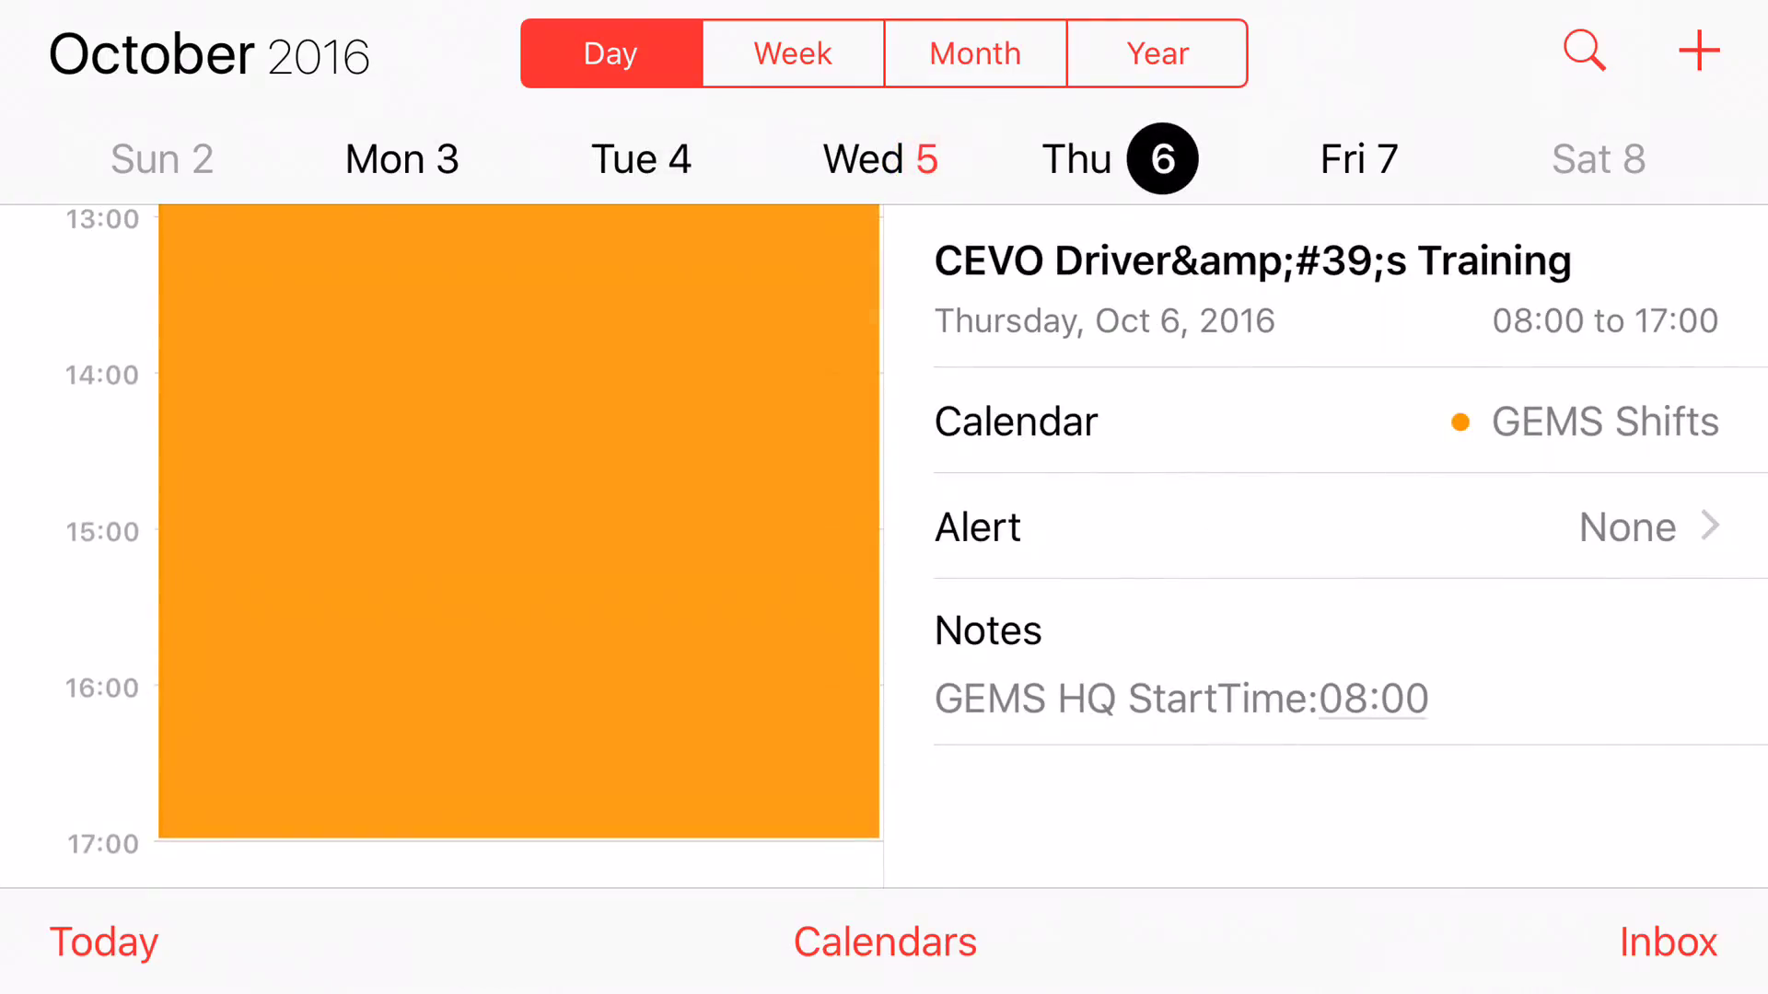
scroll(511, 553, up, 5)
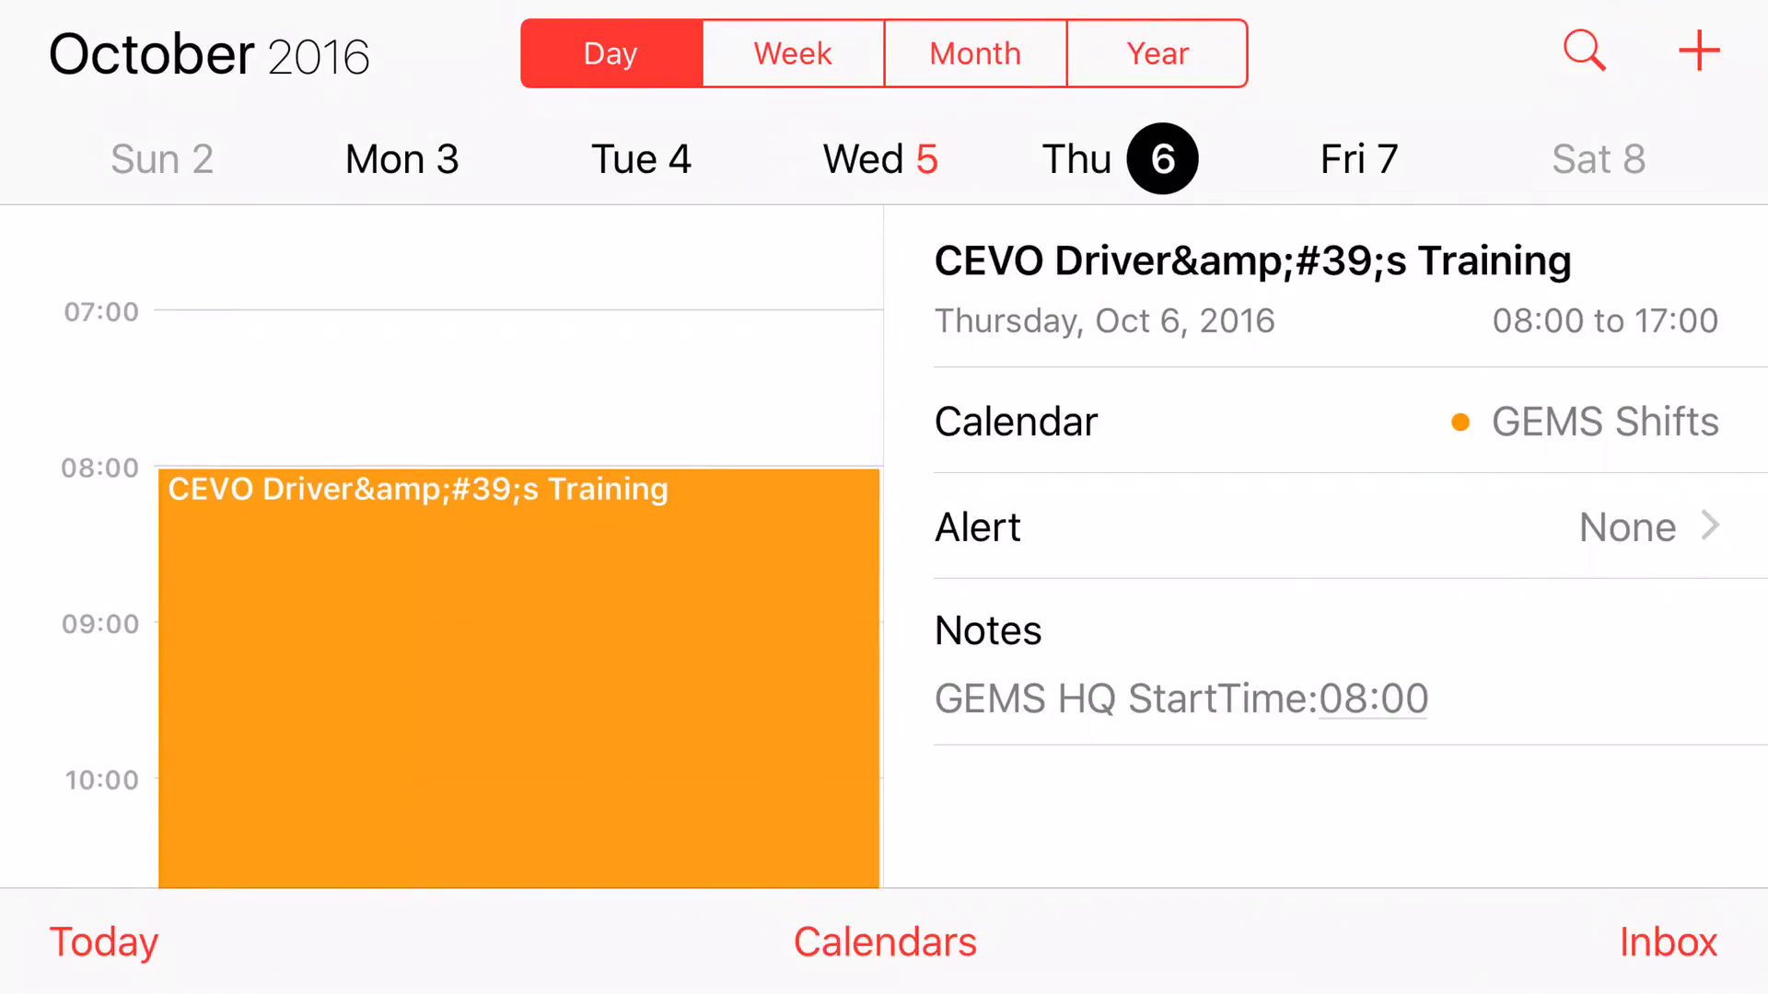
mouse_move(692, 622)
mouse_down()
mouse_move(208, 621)
mouse_move(691, 621)
mouse_up()
click(511, 621)
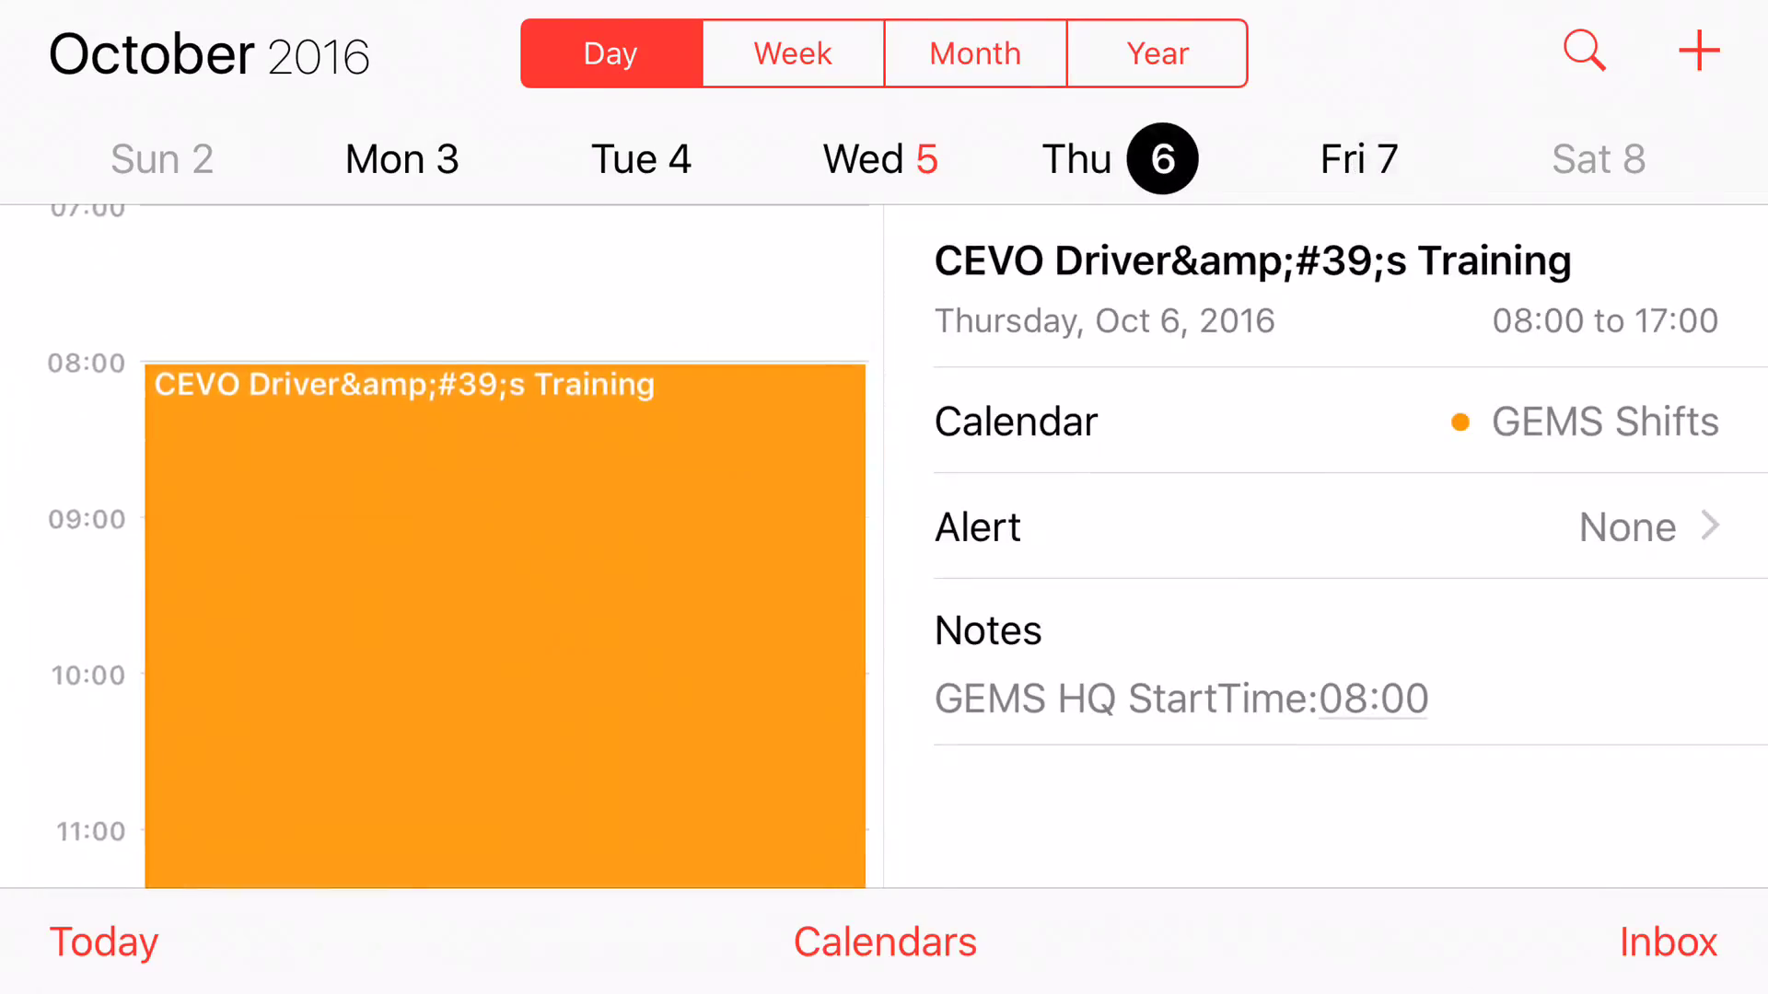
Switch to Month view and list October 6's CEVO Driver's Training shift (08:00–17:00)
click(976, 53)
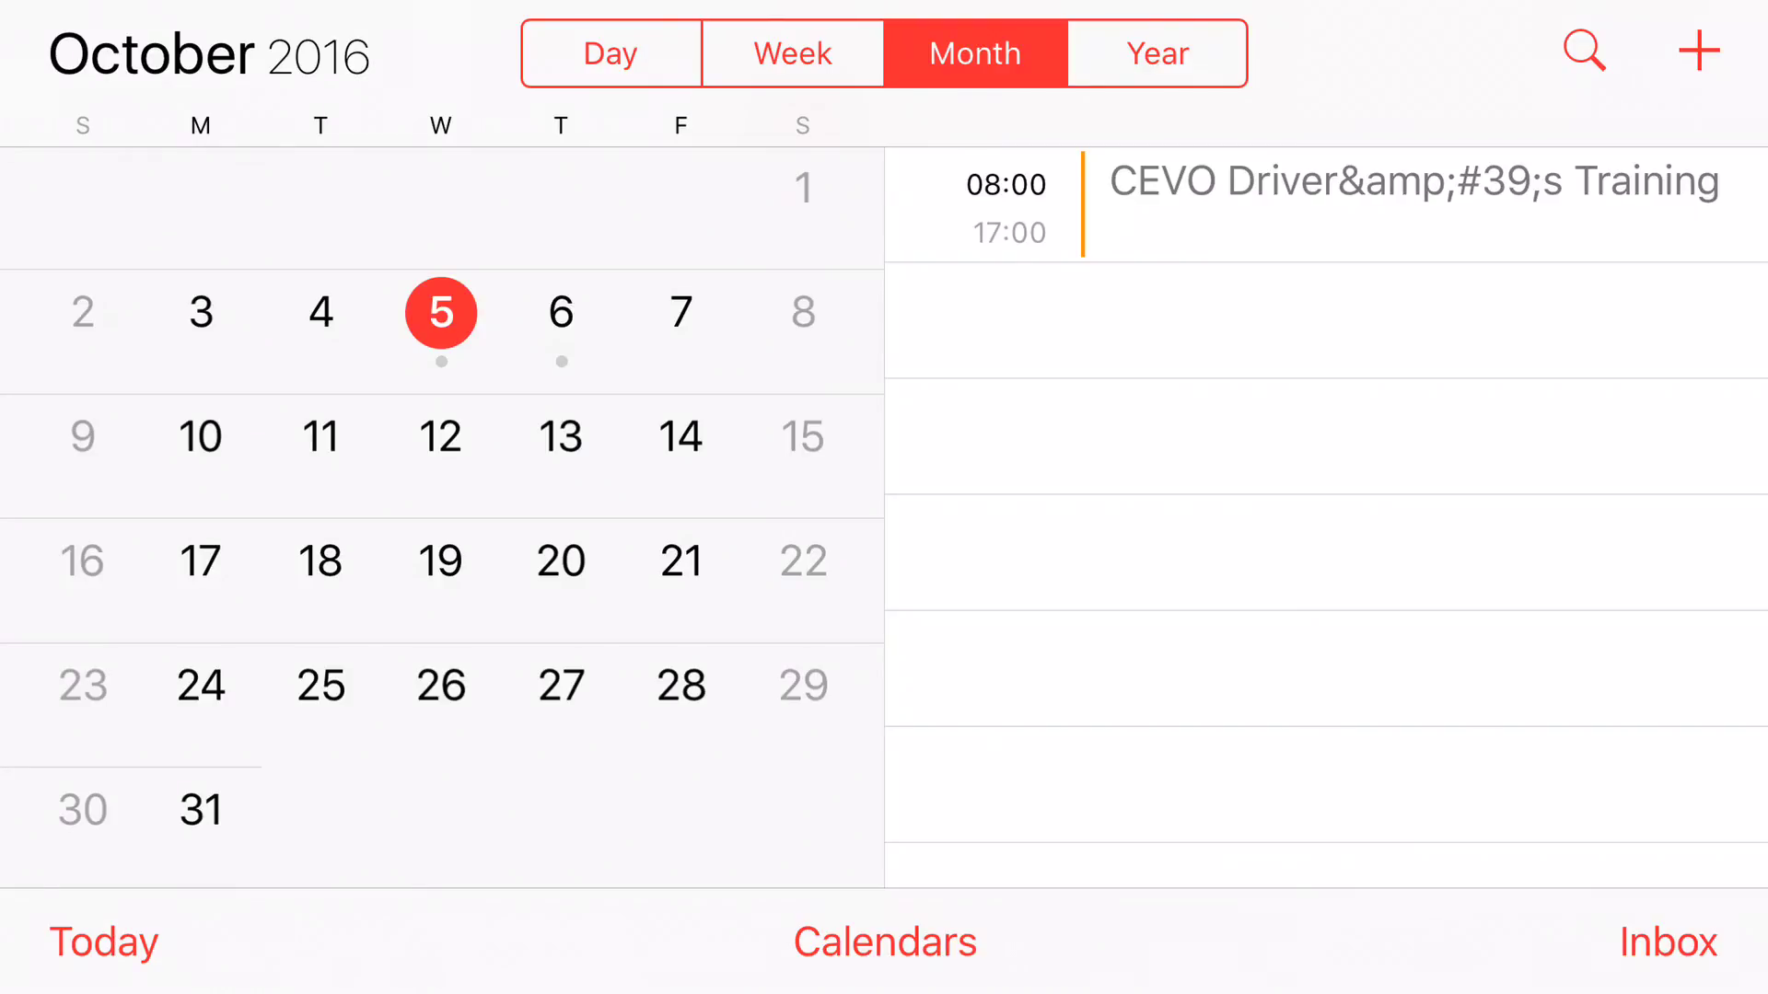
scroll(442, 497, up, 2)
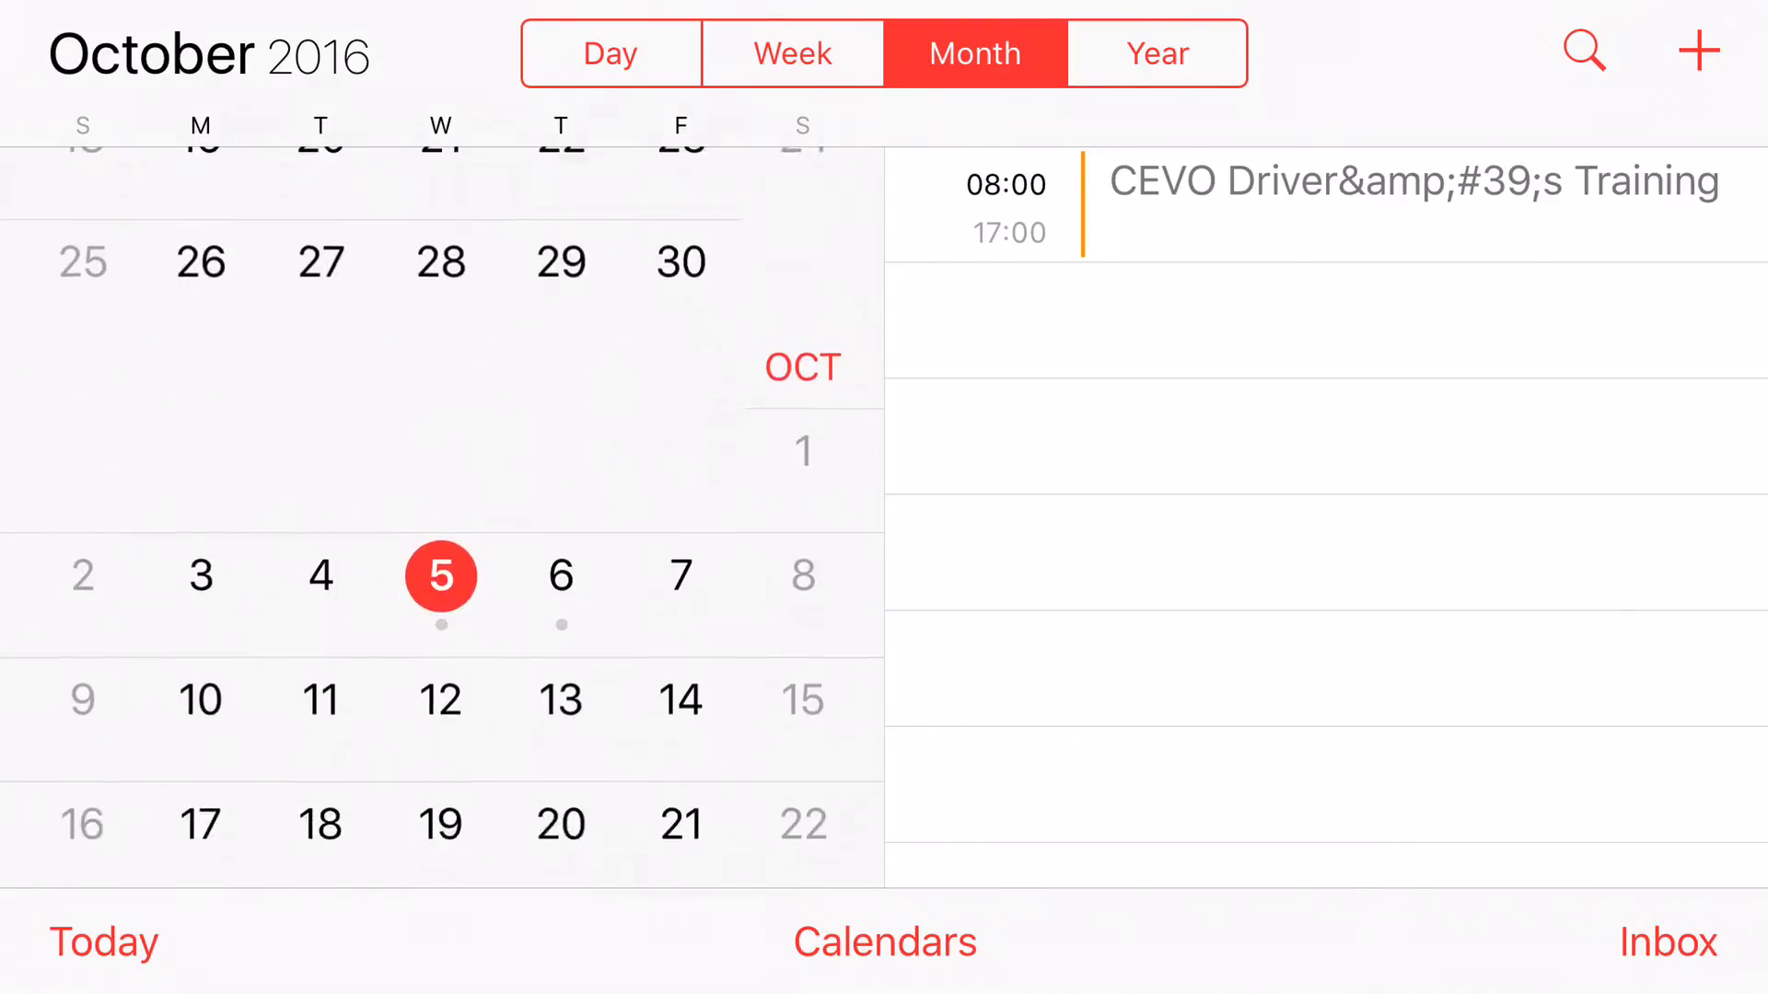
scroll(443, 498, down, 6)
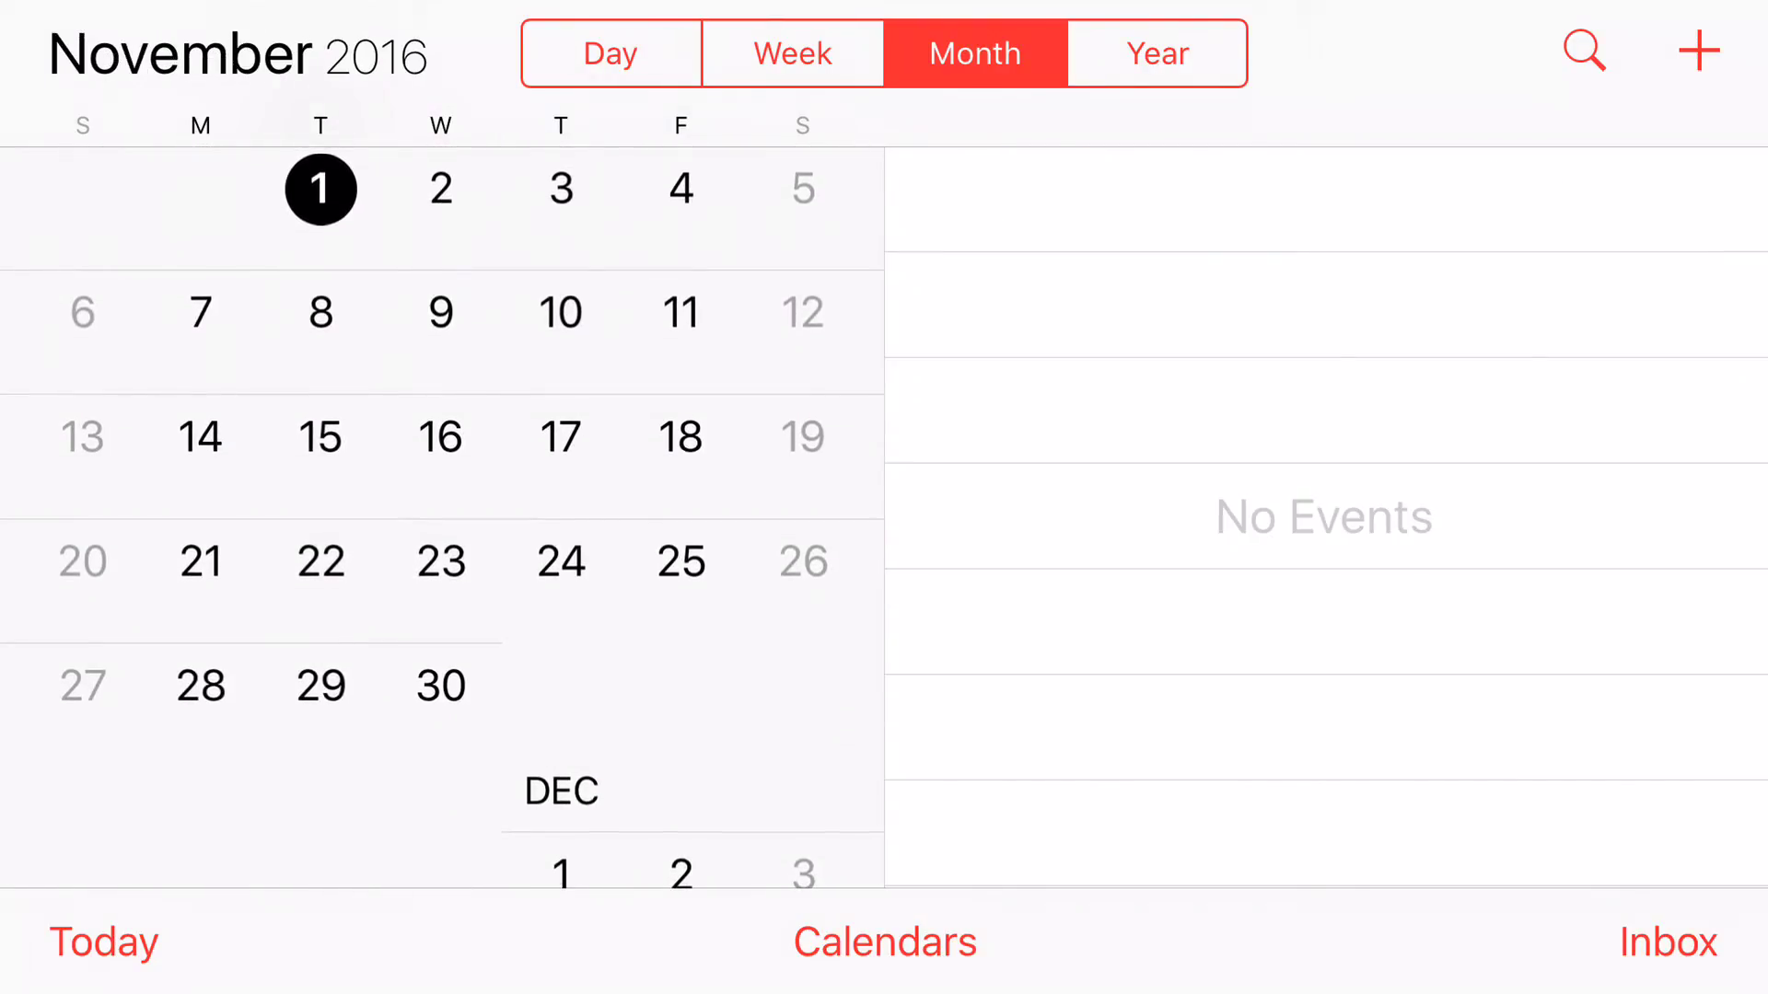
scroll(442, 498, down, 2)
scroll(443, 498, up, 5)
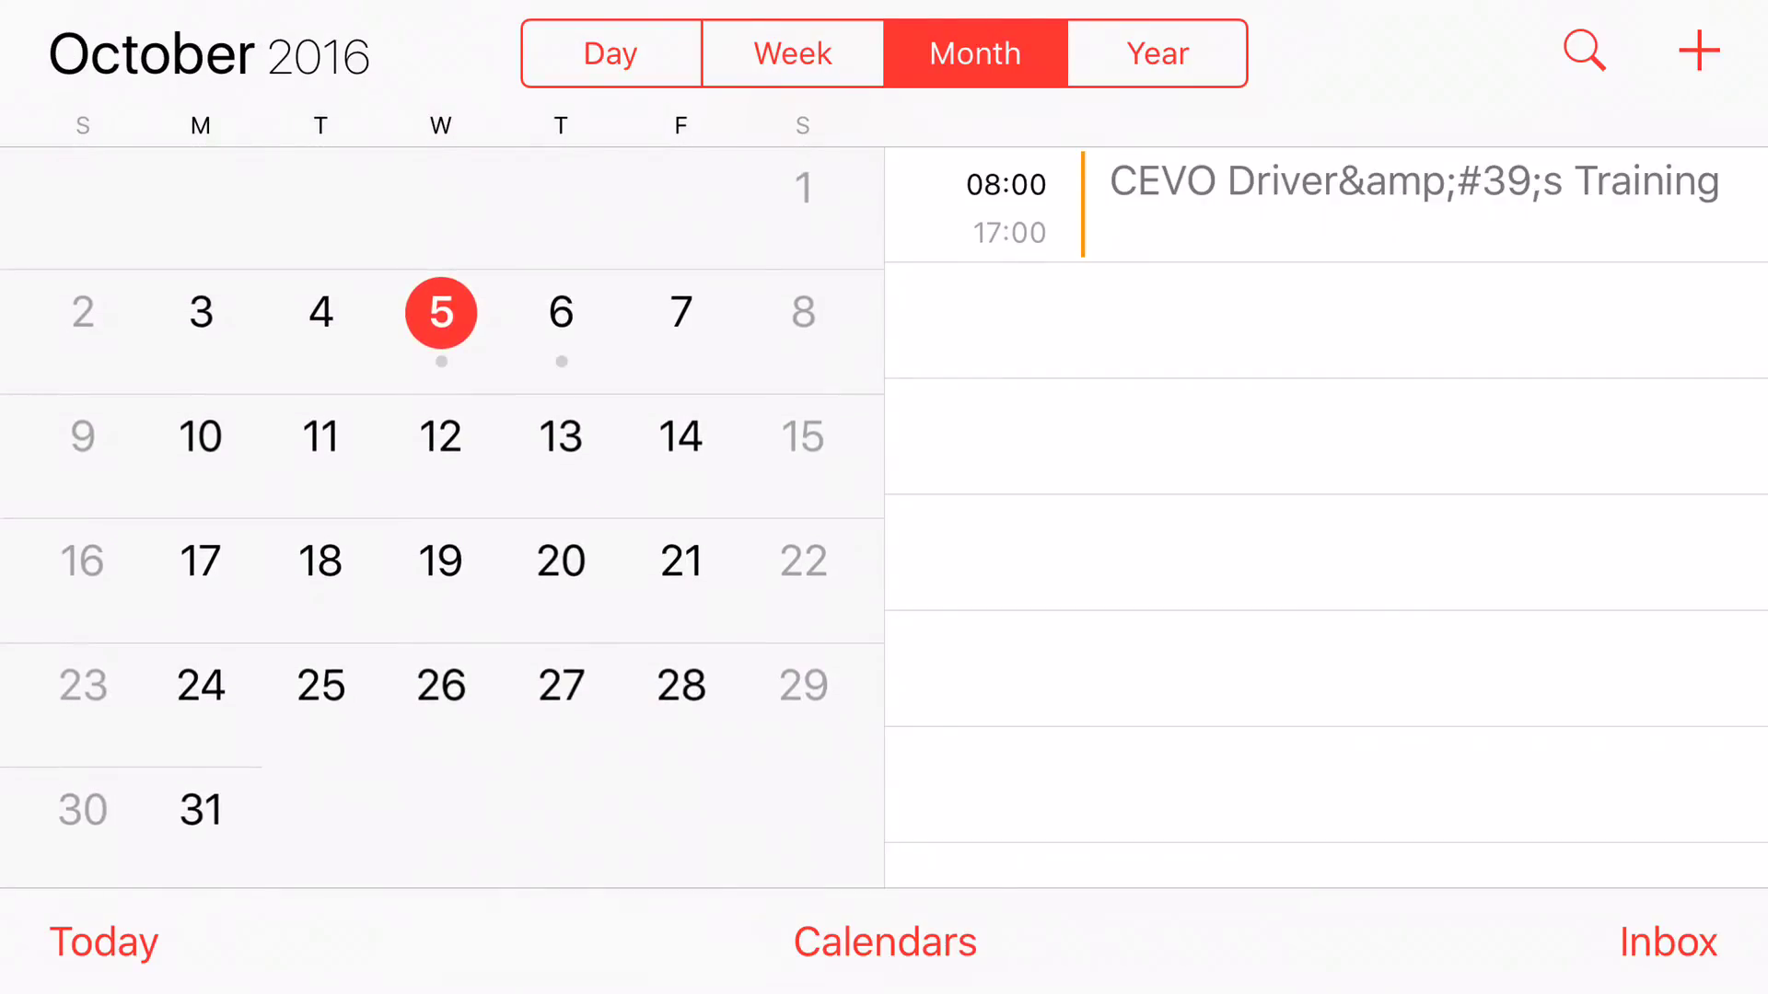
click(561, 313)
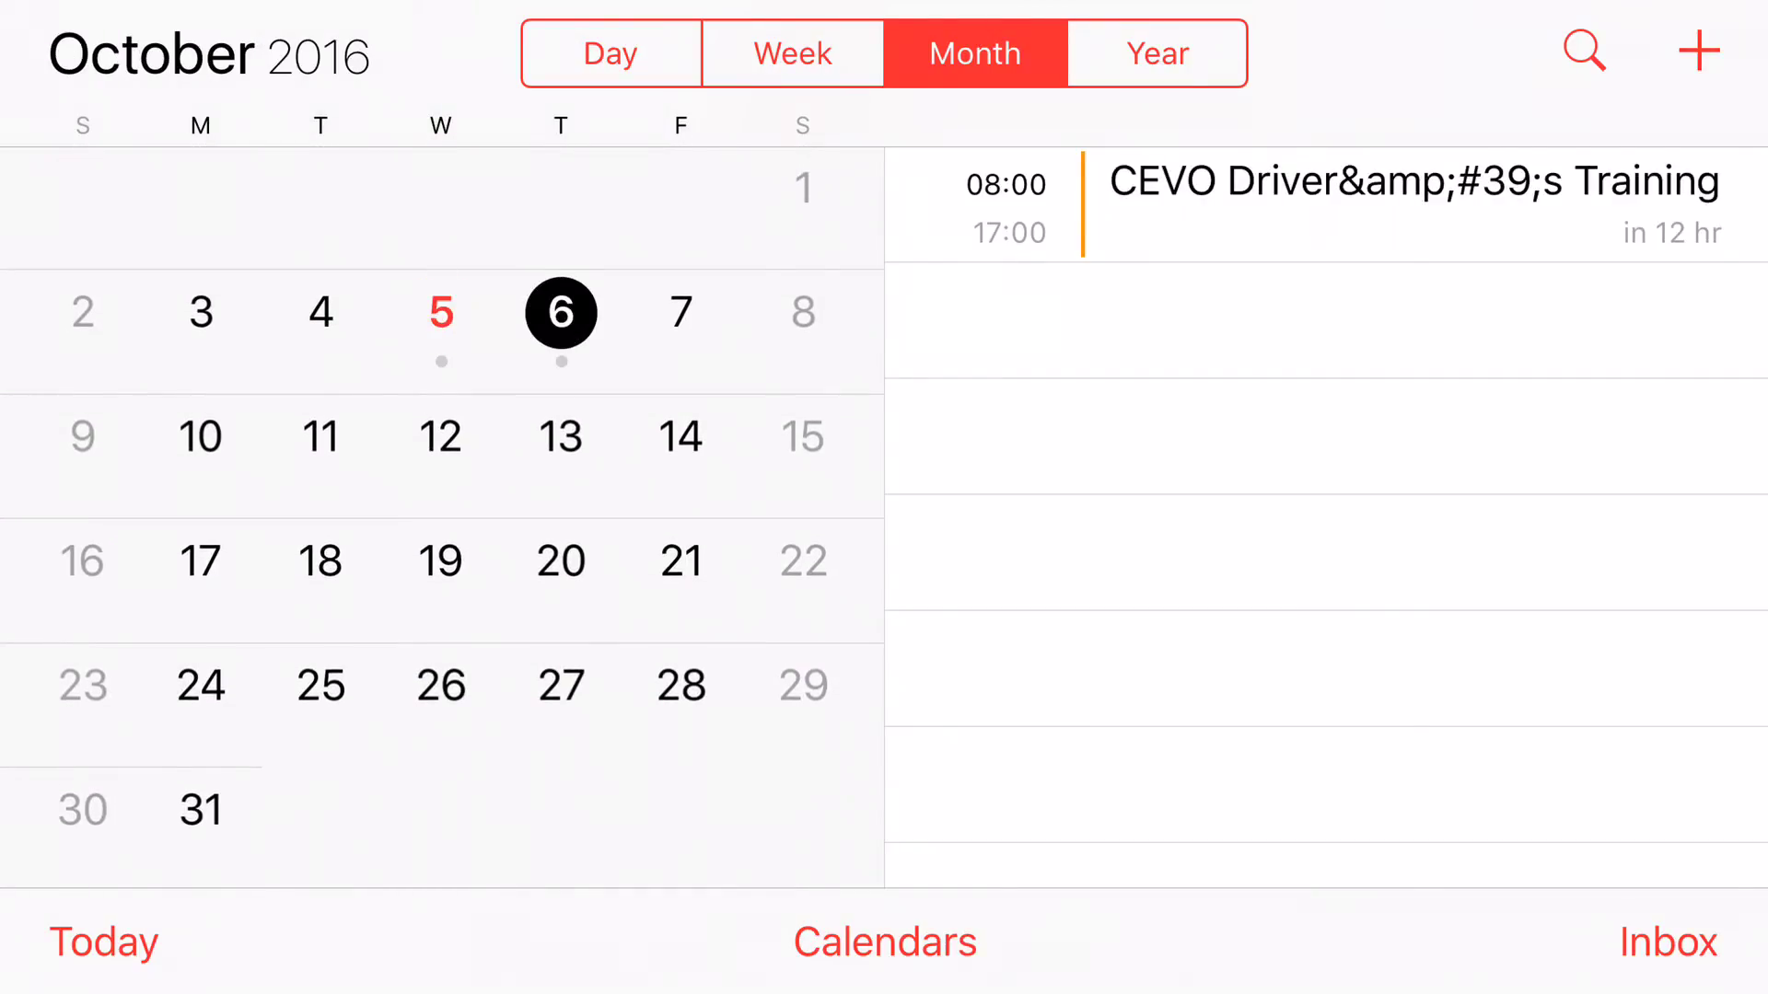